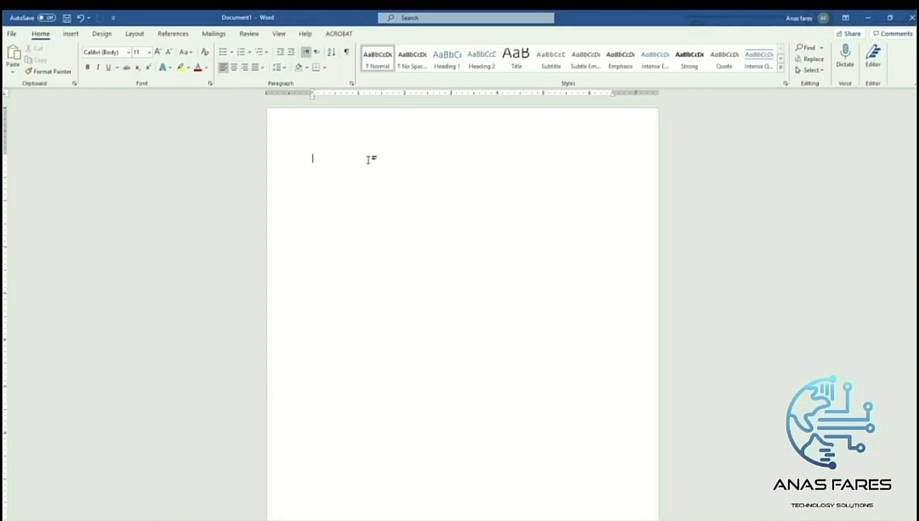
# Enter 5243 in the document, wrap it in a field with the code =5243\*cardtext, and update the field to spell the number in words
pyautogui.write('5243')
pyautogui.doubleClick(329, 158)
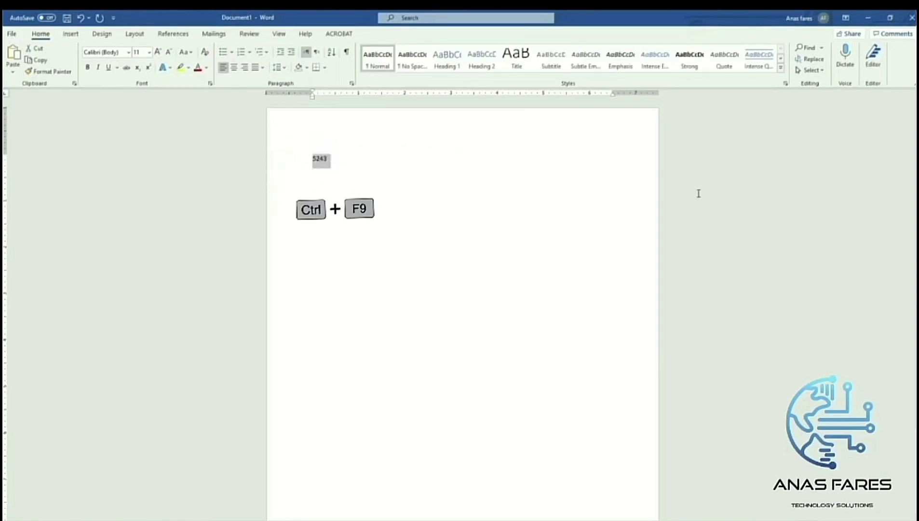
pyautogui.hotkey('ctrl', 'F9')
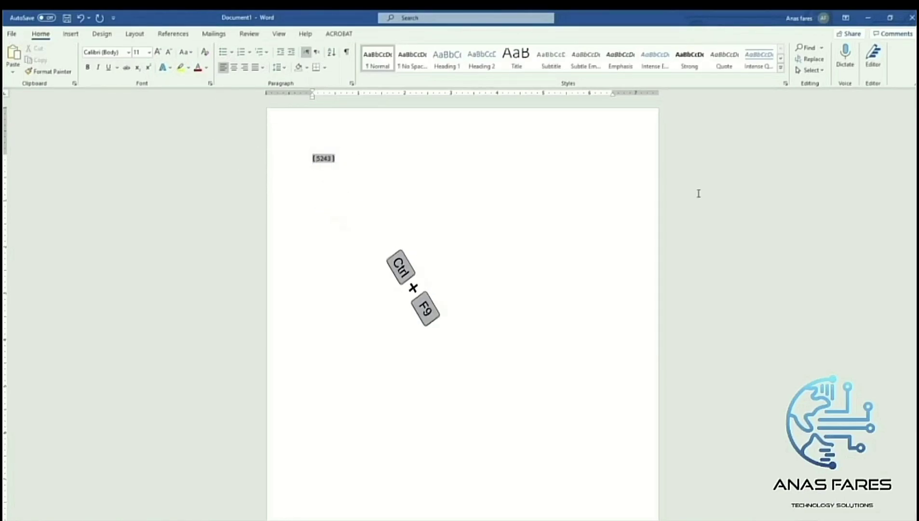
pyautogui.write('=')
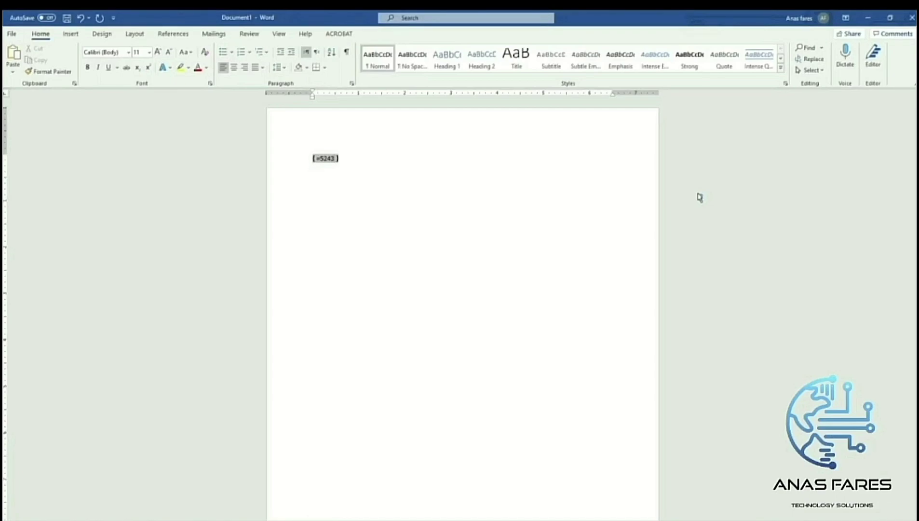
pyautogui.write('\\*cardtext')
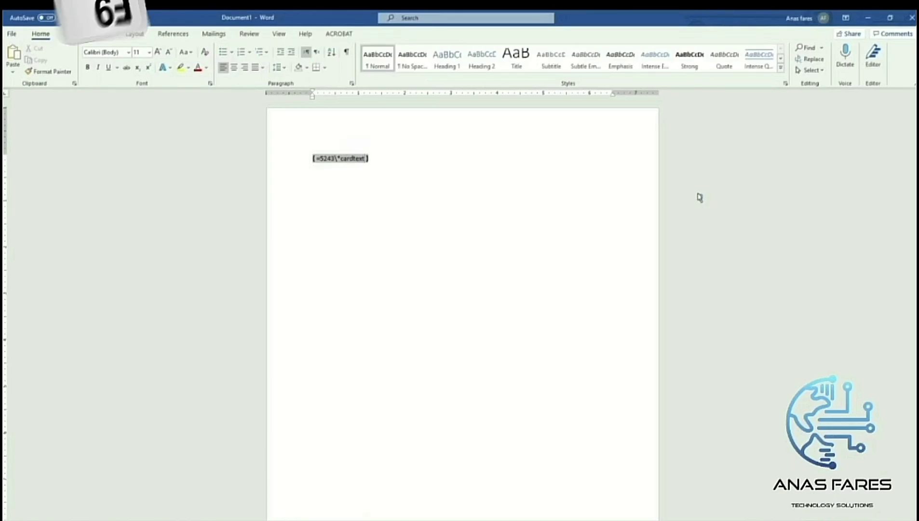
pyautogui.press('F9')
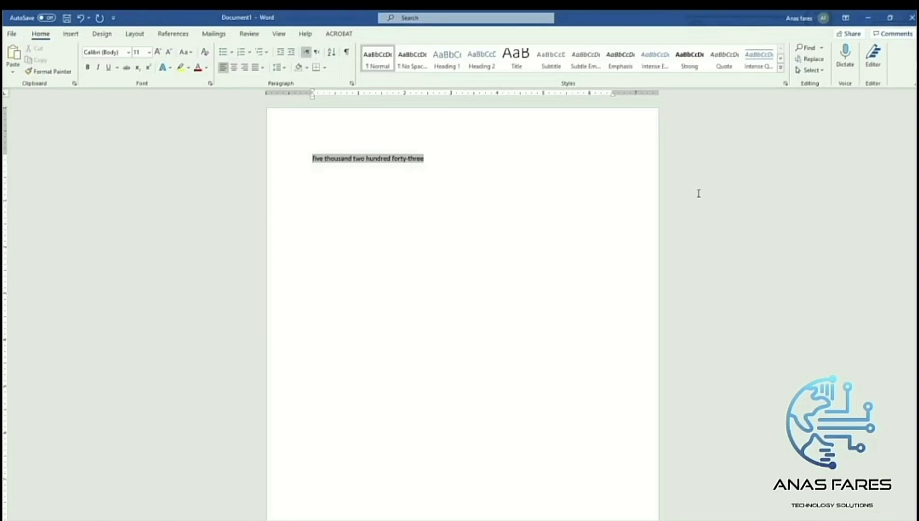
# Reveal the field code, change its number to 52543, and update the field
pyautogui.hotkey('shift', 'F9')
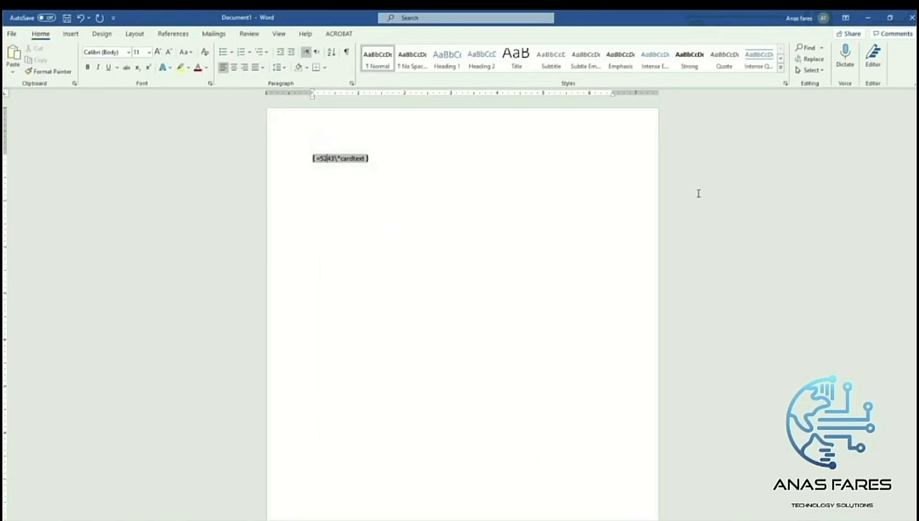
pyautogui.write('5')
pyautogui.press('F9')
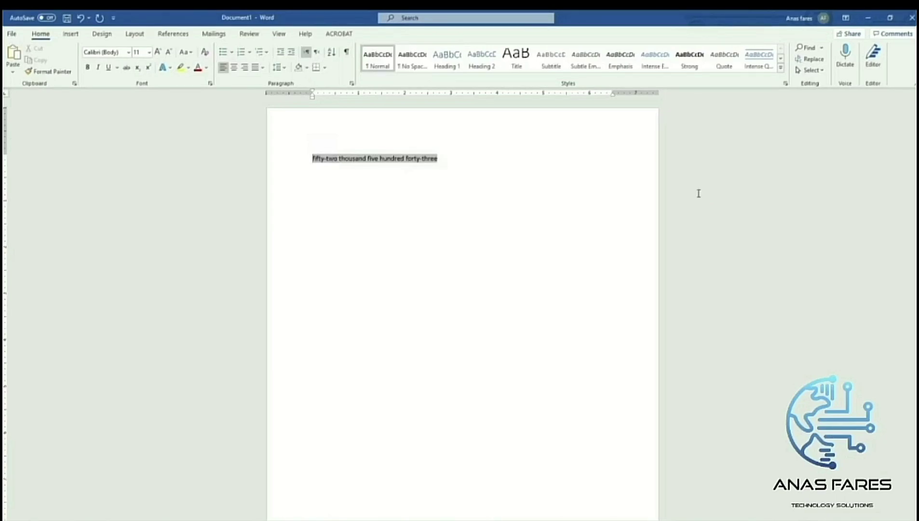
# Delete the spelled-out number line from the document
pyautogui.click(490, 164)
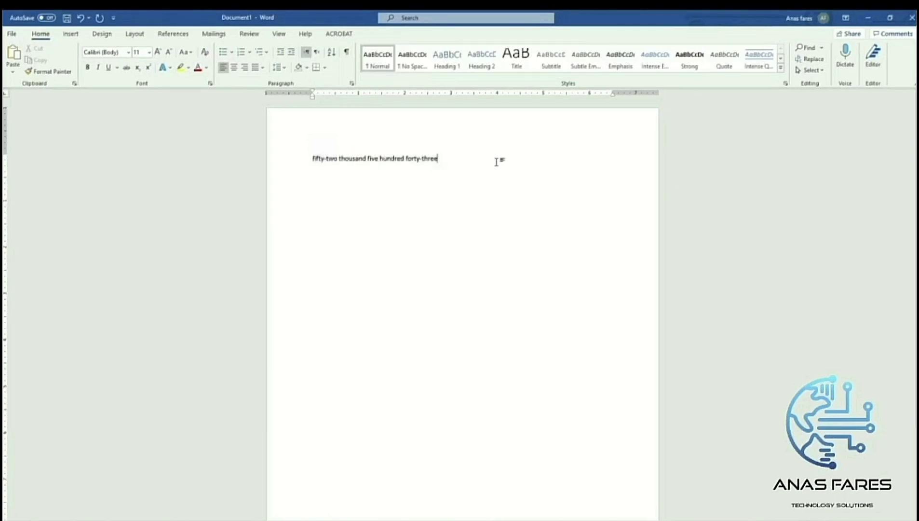
pyautogui.click(267, 161)
pyautogui.press('Delete')
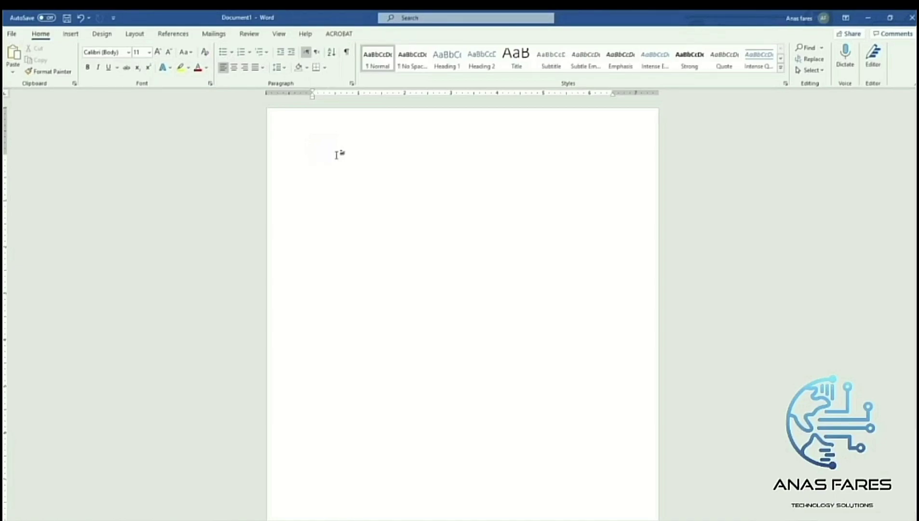
# Copy the passage about the mechanical contraption and the word "engine" from Wikipedia's Engineering article in the browser and paste it into the Word document
pyautogui.hotkey('alt', 'Tab')
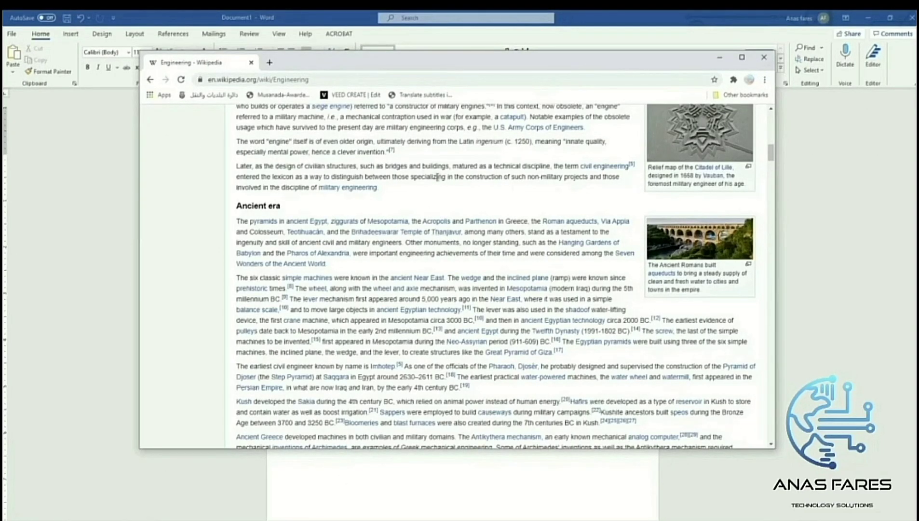
pyautogui.scroll(4, 432, 250)
pyautogui.scroll(-1, 433, 250)
pyautogui.moveTo(424, 286); pyautogui.dragTo(318, 271)
pyautogui.hotkey('ctrl', 'c')
pyautogui.hotkey('alt', 'Tab')
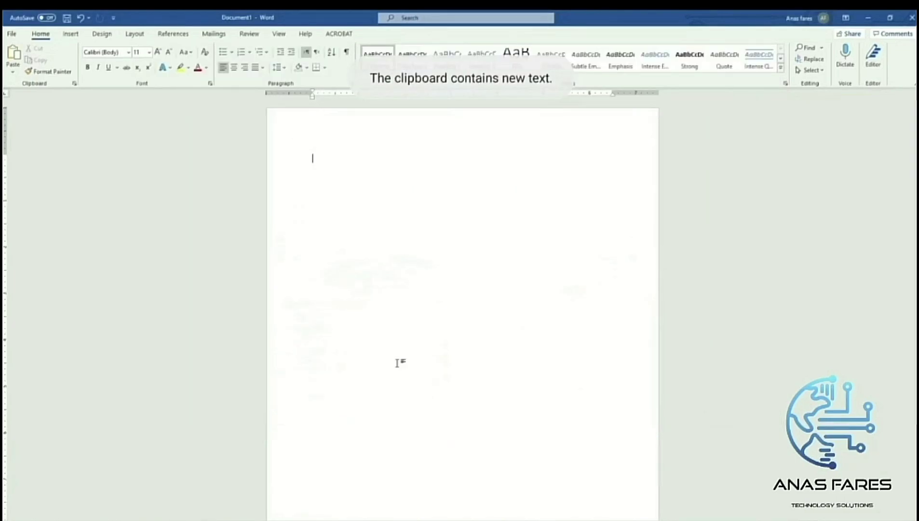
pyautogui.click(341, 167)
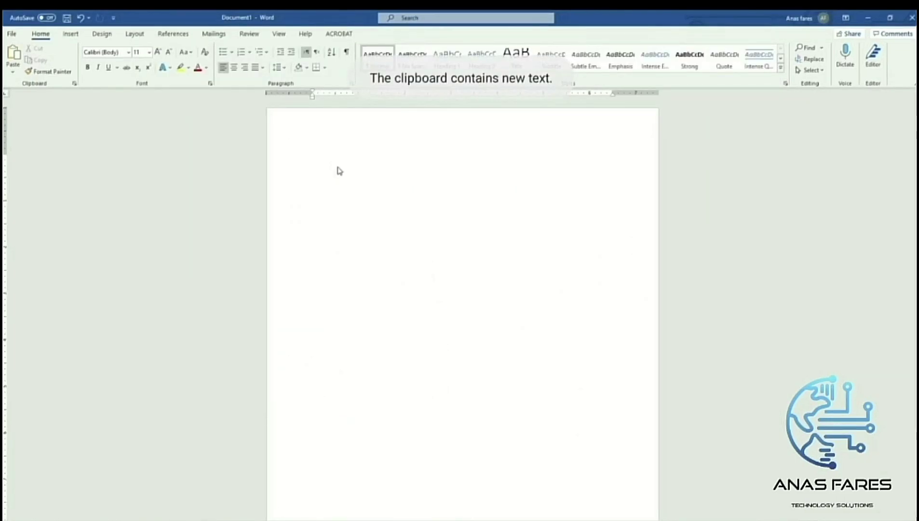
pyautogui.click(343, 167)
pyautogui.hotkey('ctrl', 'v')
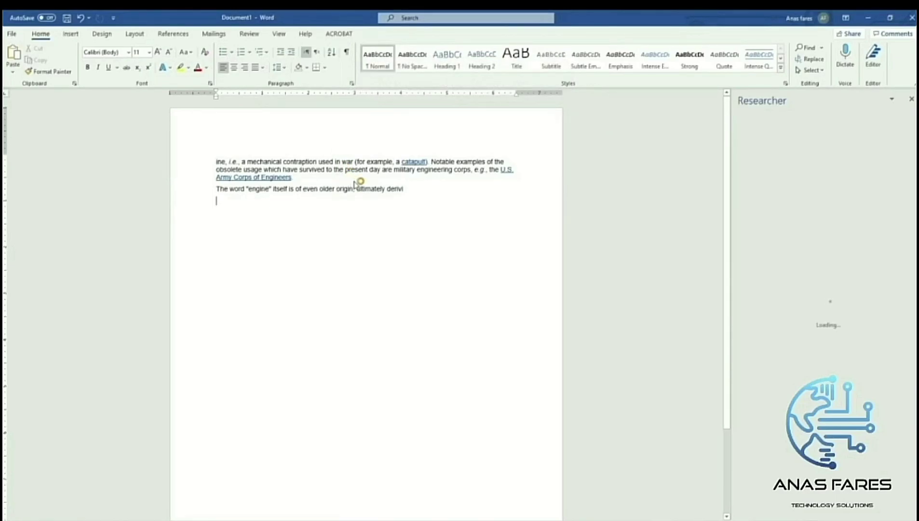
# Copy the lever mechanism passage from the Wikipedia article in the browser, paste it below the first text in Word, and close the Researcher pane
pyautogui.hotkey('alt', 'Tab')
pyautogui.scroll(-4, 381, 300)
pyautogui.moveTo(375, 283); pyautogui.dragTo(302, 251)
pyautogui.hotkey('ctrl', 'c')
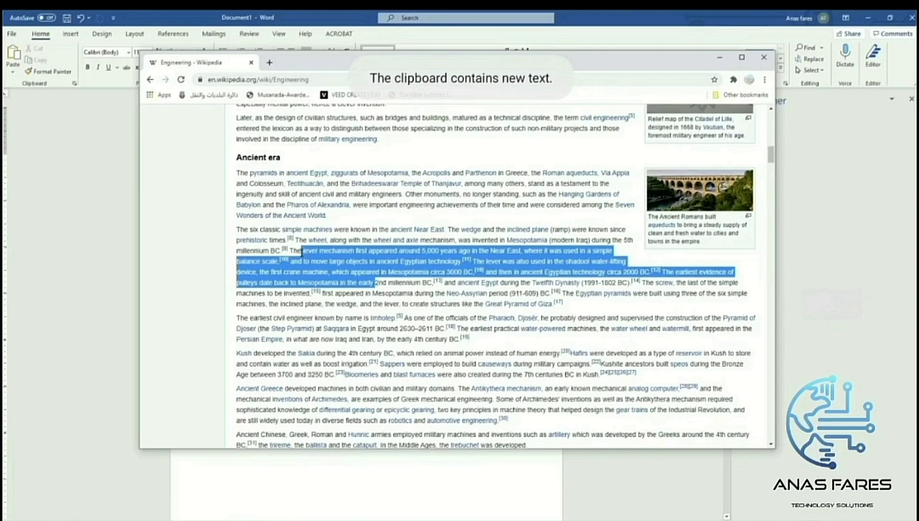
pyautogui.hotkey('alt', 'Tab')
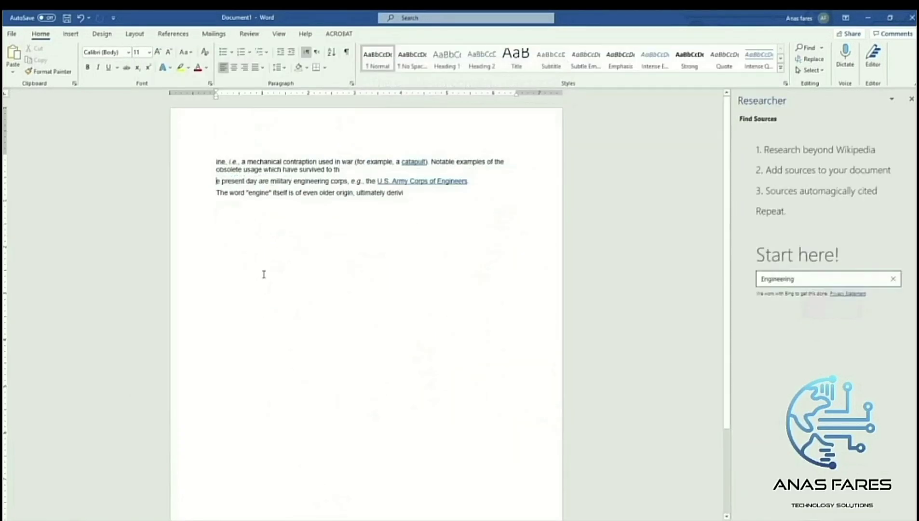
pyautogui.press('Return')
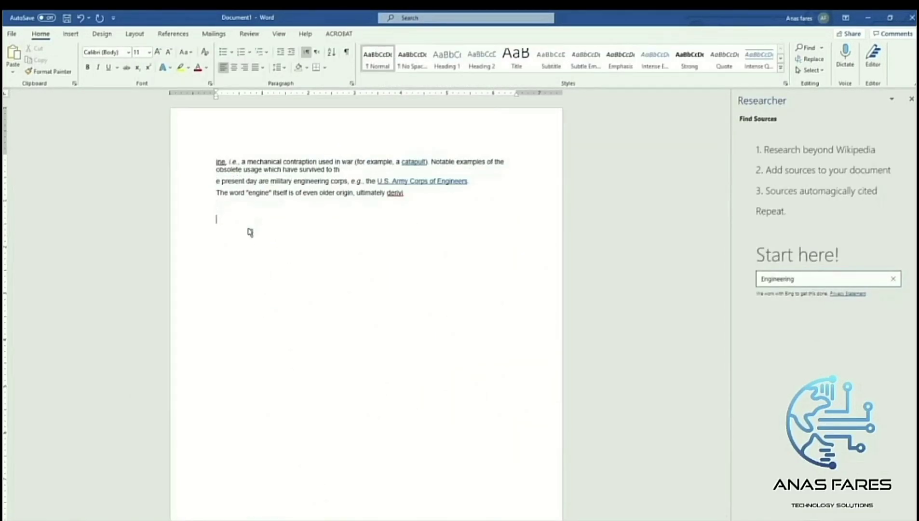
pyautogui.hotkey('ctrl', 'v')
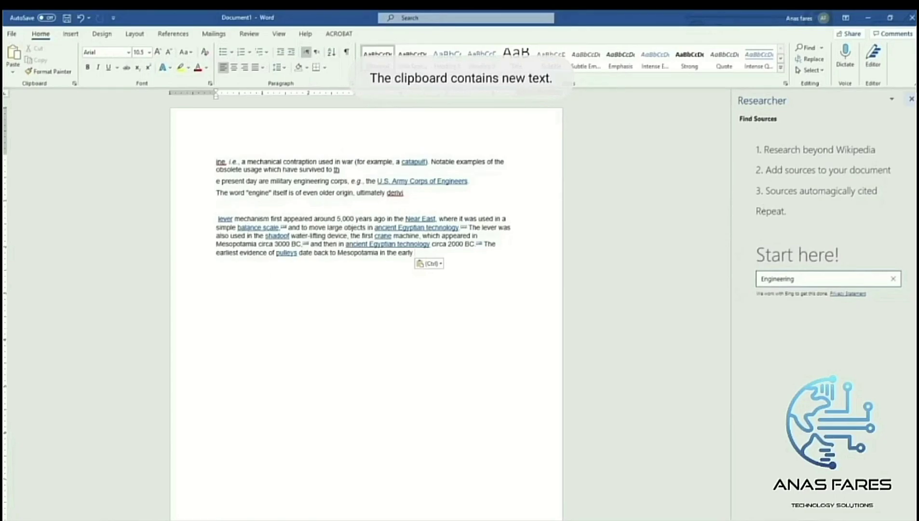
pyautogui.click(911, 99)
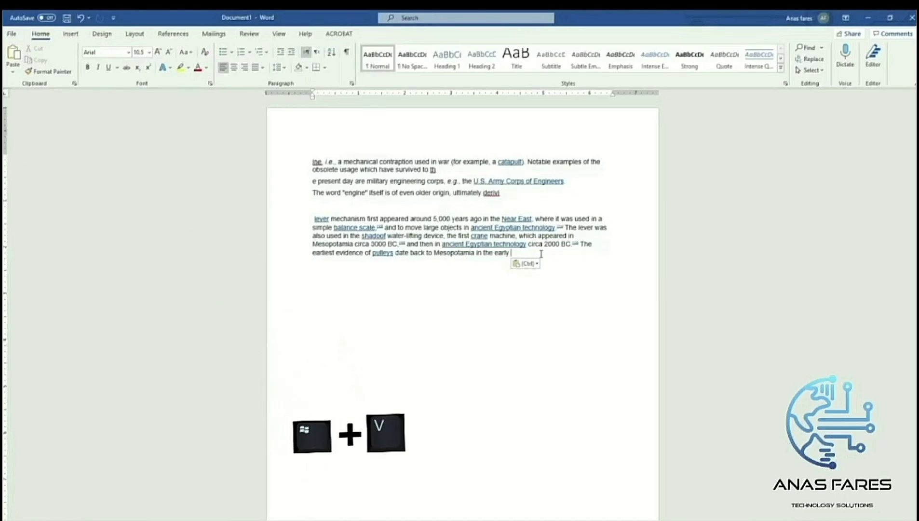
# Turn on the Windows clipboard history and dismiss its window
pyautogui.press('super+v')
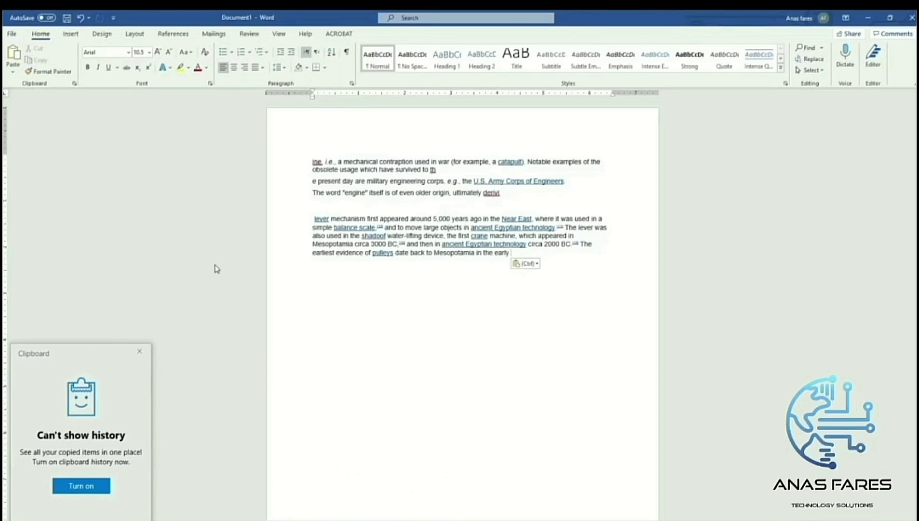
pyautogui.click(81, 486)
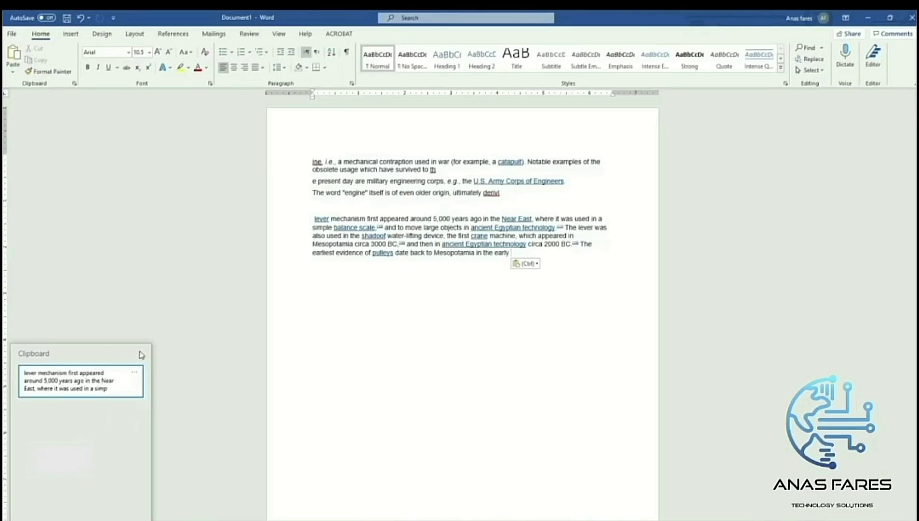
pyautogui.click(182, 364)
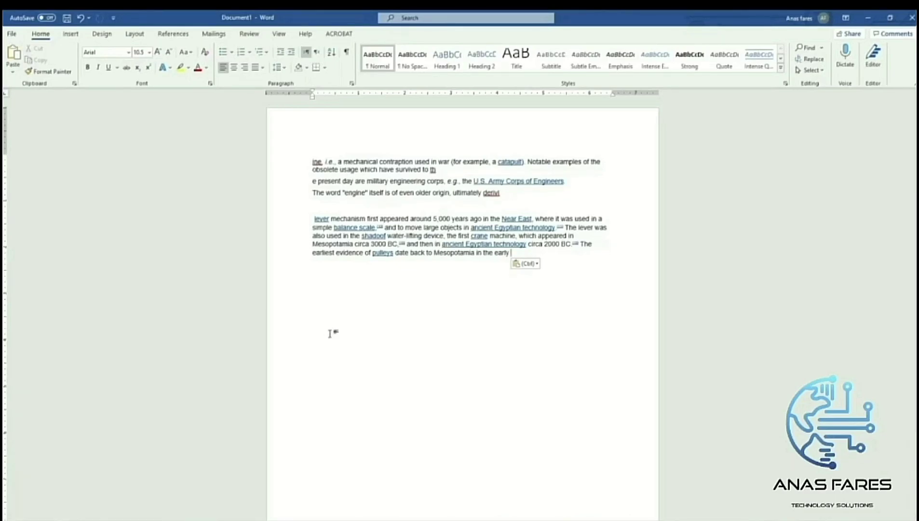
# Switch to the browser and copy four separate excerpts from the article's Kush, Ancient Greece, wind-powered machines and cotton gin paragraphs
pyautogui.hotkey('alt', 'Tab')
pyautogui.scroll(-5, 376, 304)
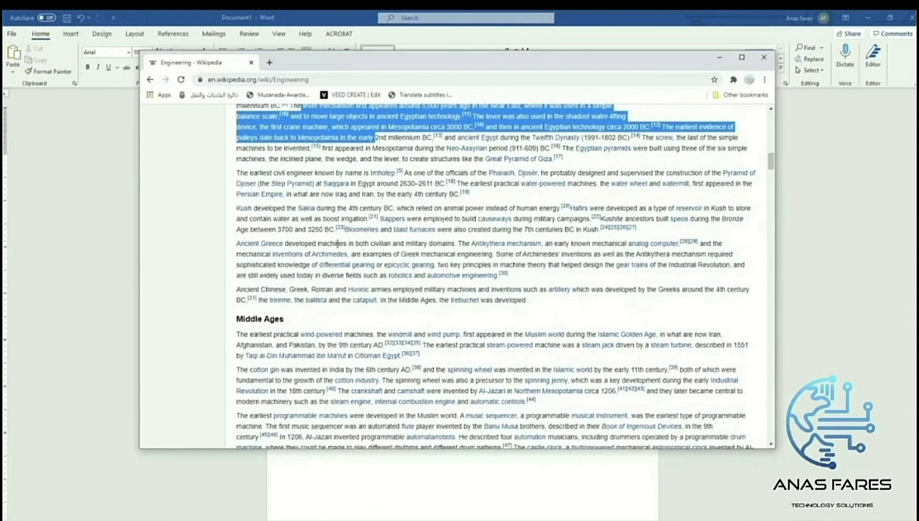
pyautogui.moveTo(290, 209); pyautogui.dragTo(476, 219)
pyautogui.hotkey('ctrl', 'c')
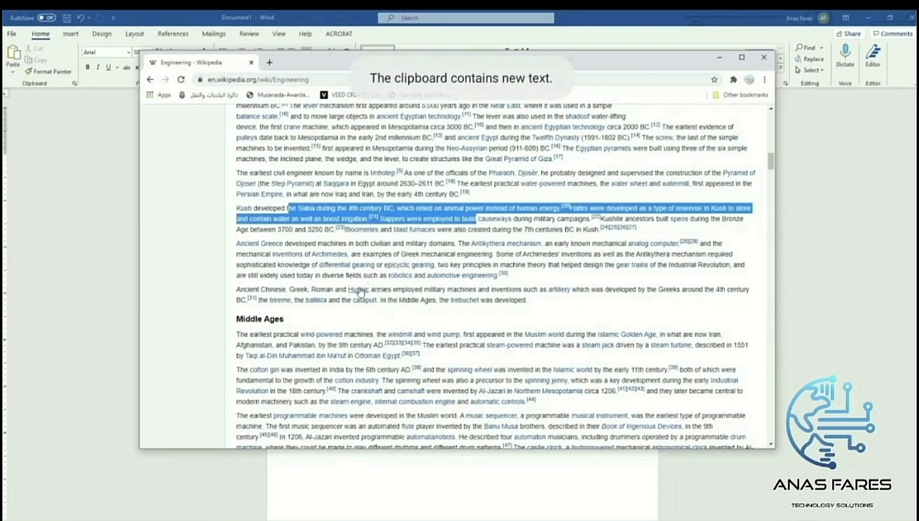
pyautogui.moveTo(328, 244); pyautogui.dragTo(461, 265)
pyautogui.hotkey('ctrl', 'c')
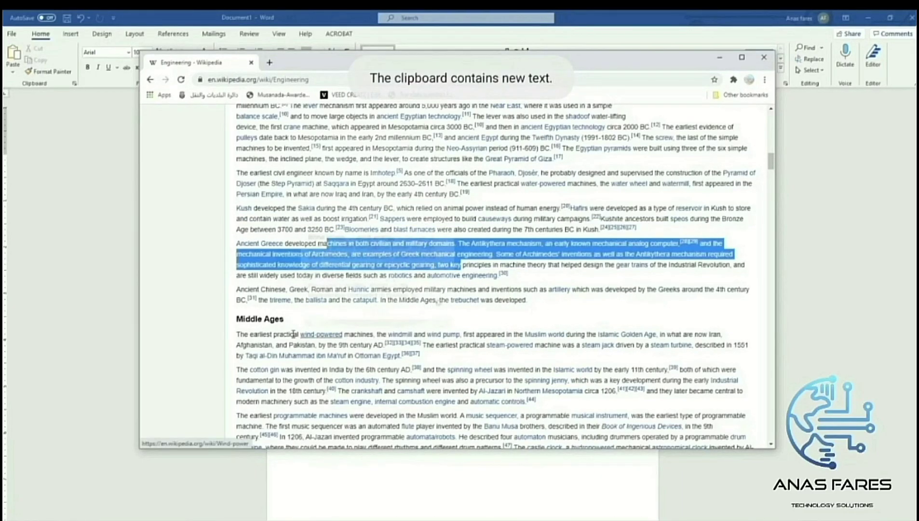
pyautogui.moveTo(281, 335); pyautogui.dragTo(480, 345)
pyautogui.hotkey('ctrl', 'c')
pyautogui.moveTo(299, 369); pyautogui.dragTo(559, 402)
pyautogui.hotkey('ctrl', 'c')
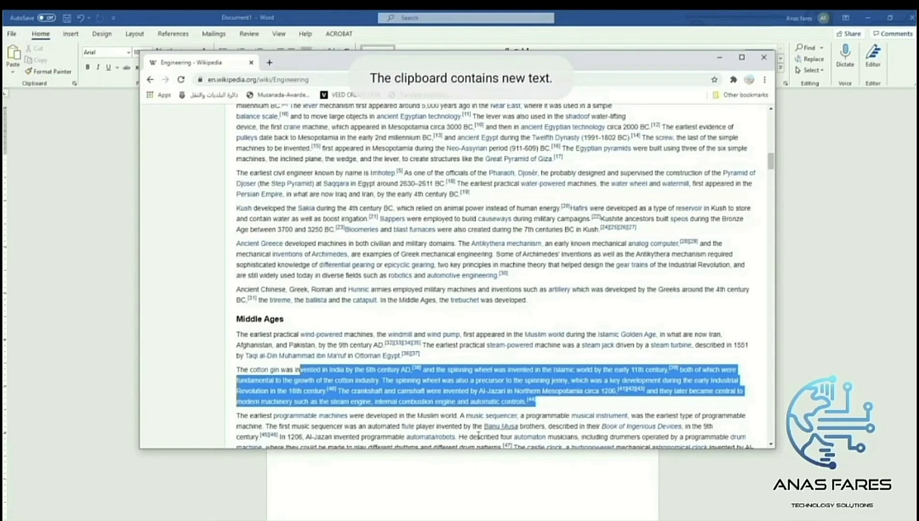
# Return to the Word document and paste the cotton gin excerpt from the clipboard history, below the lever paragraph after a blank line
pyautogui.click(471, 464)
pyautogui.press('Return')
pyautogui.press('Return')
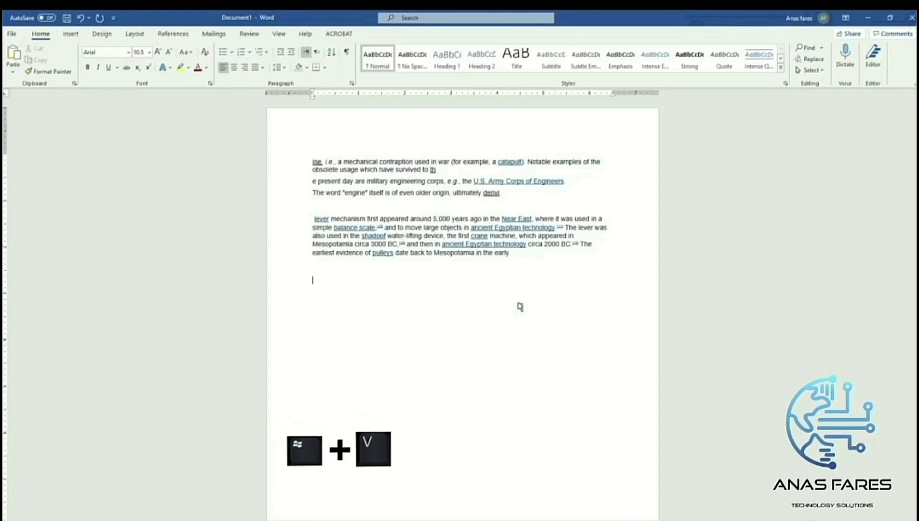
pyautogui.press('super+v')
pyautogui.click(417, 332)
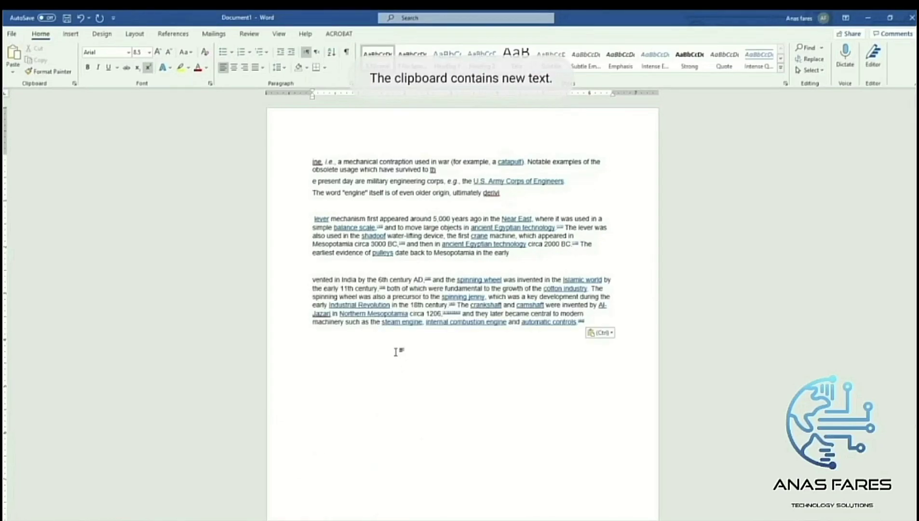
# Paste the wind-powered machines excerpt from the clipboard history after the cotton gin text, plus another history item beneath it
pyautogui.press('super+v')
pyautogui.click(401, 366)
pyautogui.press('super+v')
pyautogui.press('Escape')
pyautogui.press('Escape')
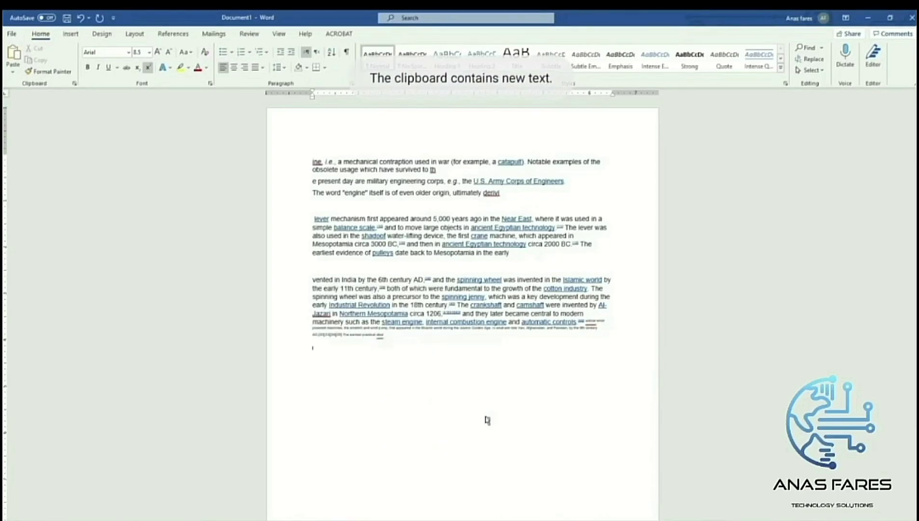
pyautogui.press('super+v')
pyautogui.click(454, 478)
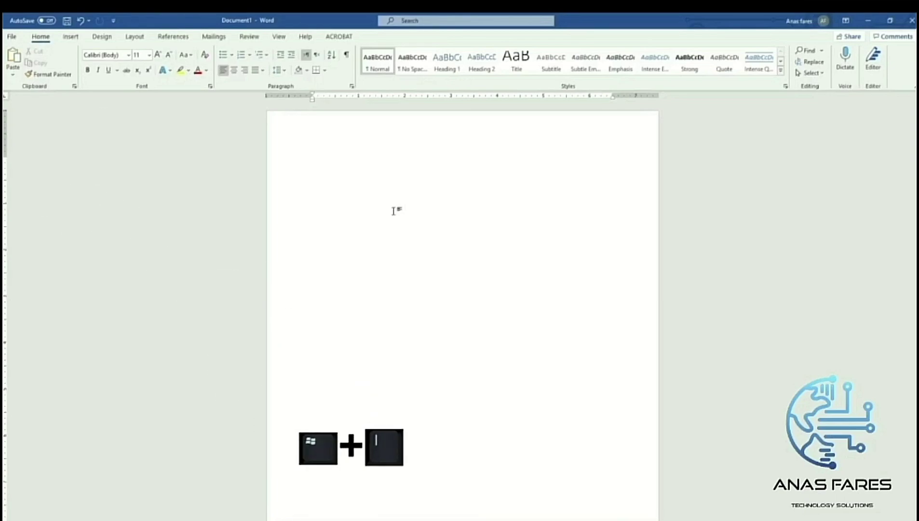
# Open the Ease of Access keyboard options in Windows Settings
pyautogui.press('super+i')
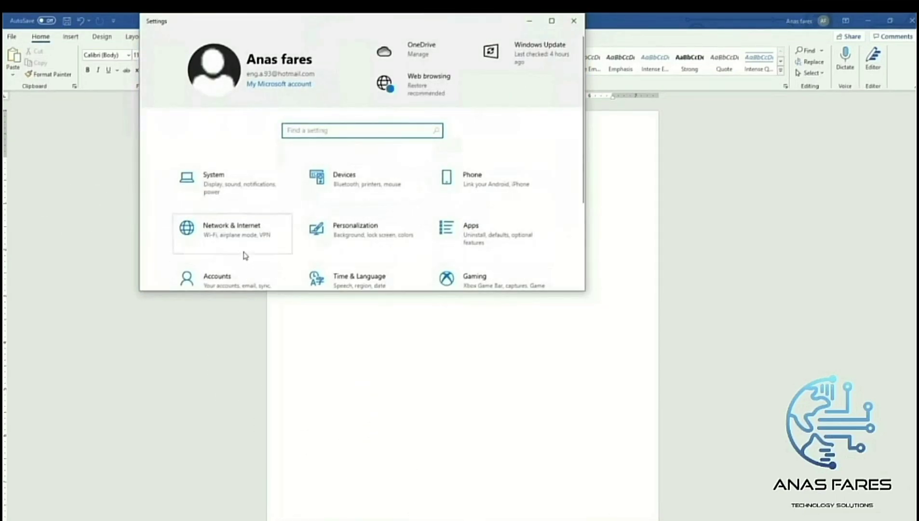
pyautogui.scroll(-5, 251, 245)
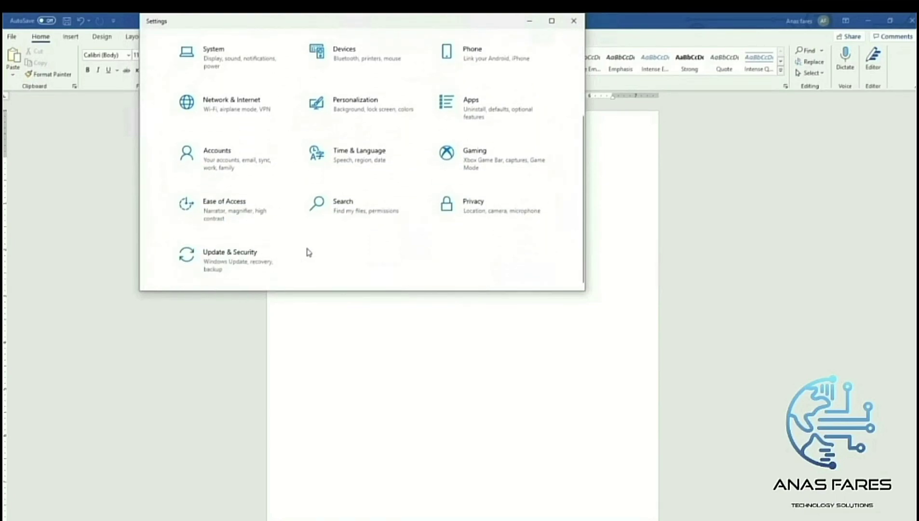
pyautogui.click(254, 220)
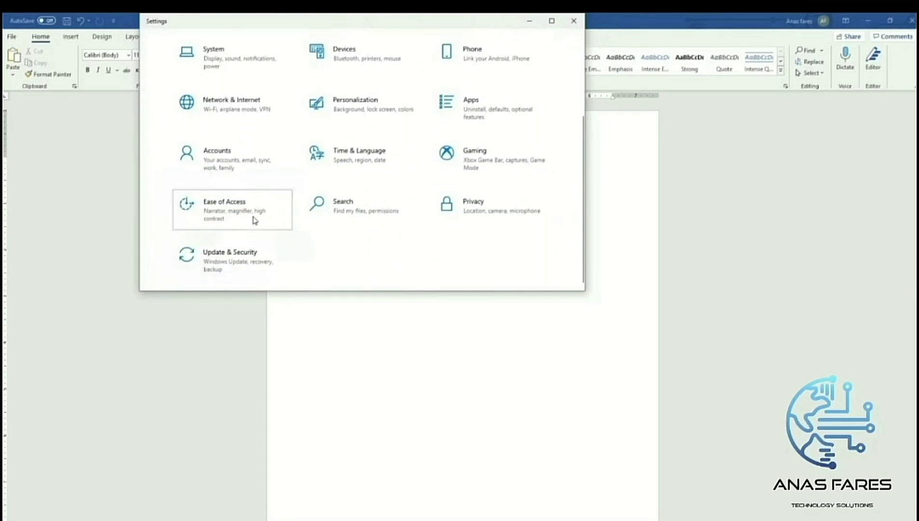
pyautogui.scroll(-3, 201, 235)
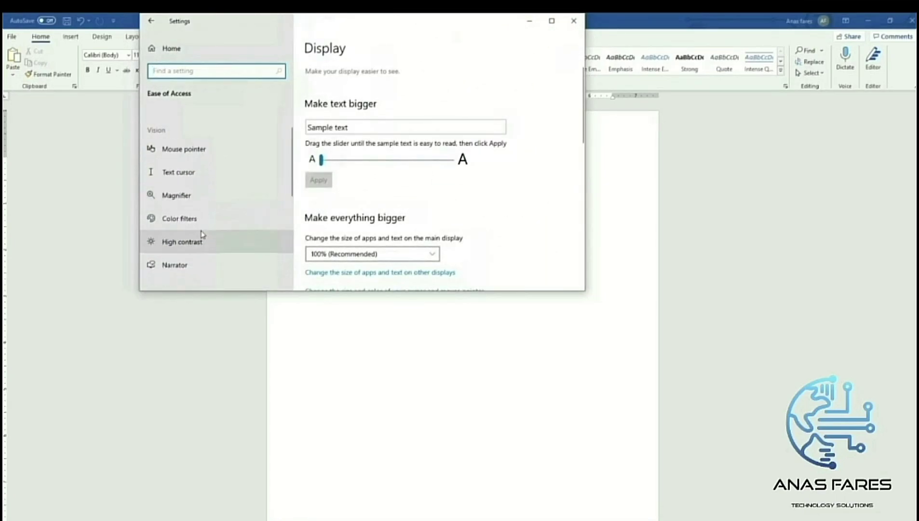
pyautogui.scroll(-3, 203, 235)
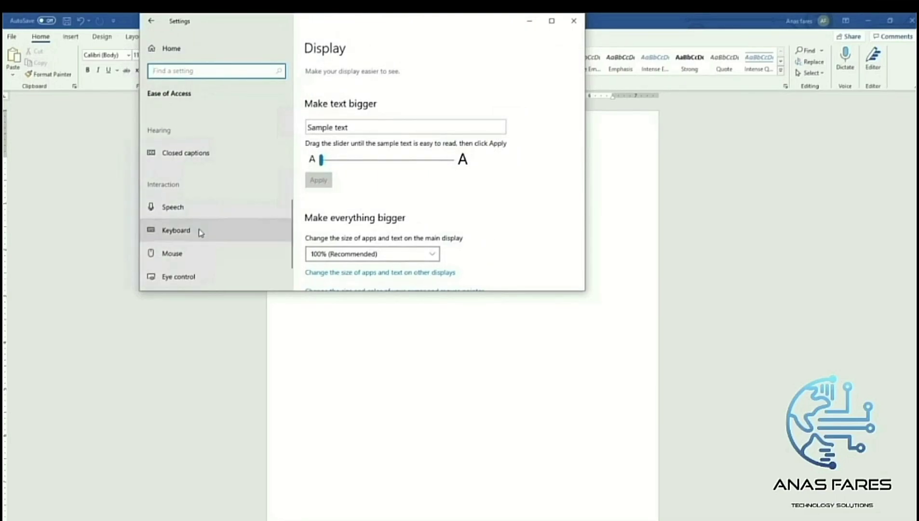
pyautogui.click(201, 233)
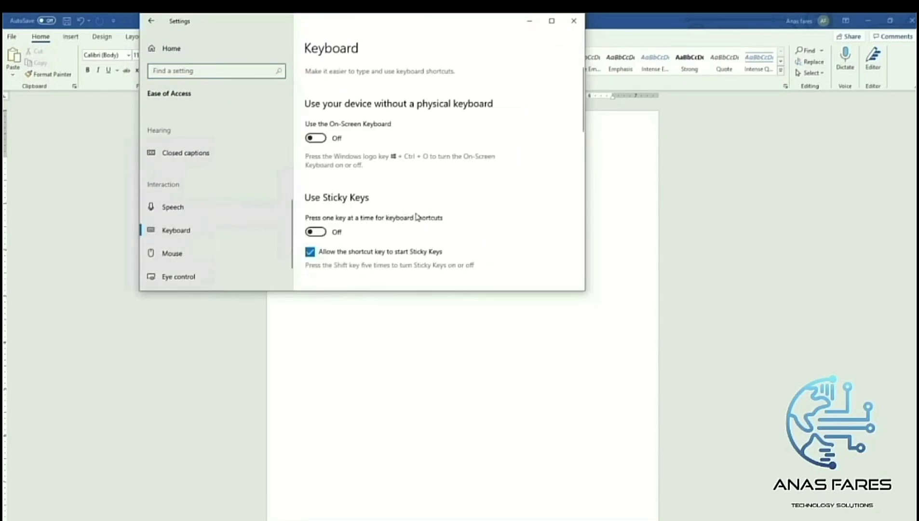
# Turn on the option to use the PrtScn button for screen snipping, and close the Settings window
pyautogui.scroll(-2, 418, 218)
pyautogui.scroll(-5, 418, 218)
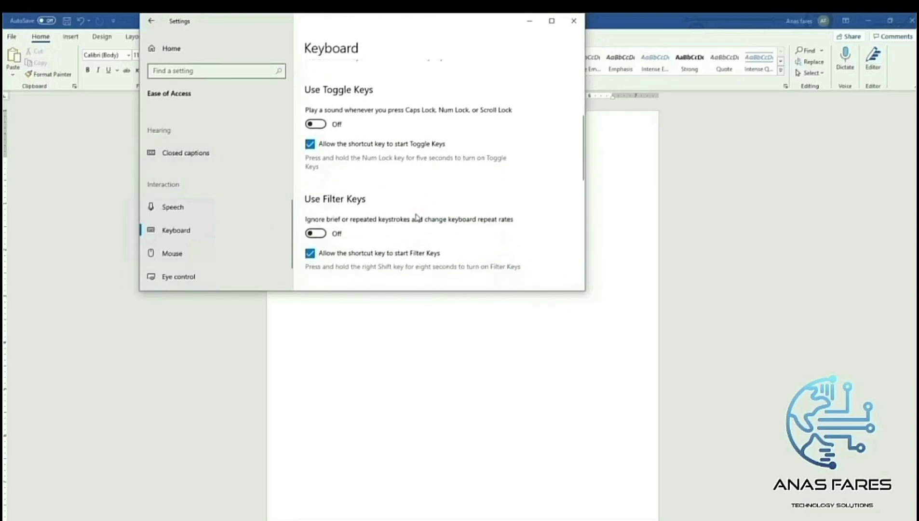
pyautogui.scroll(-3, 416, 218)
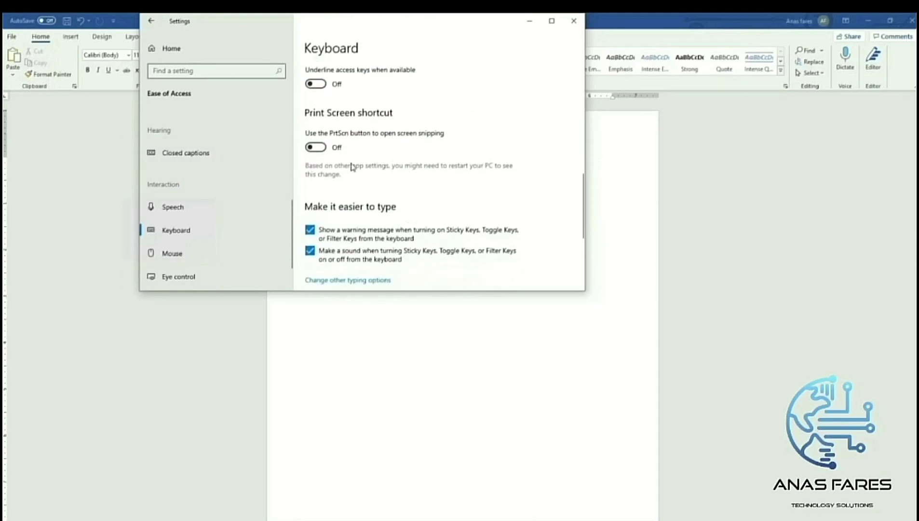
pyautogui.click(316, 148)
pyautogui.click(574, 21)
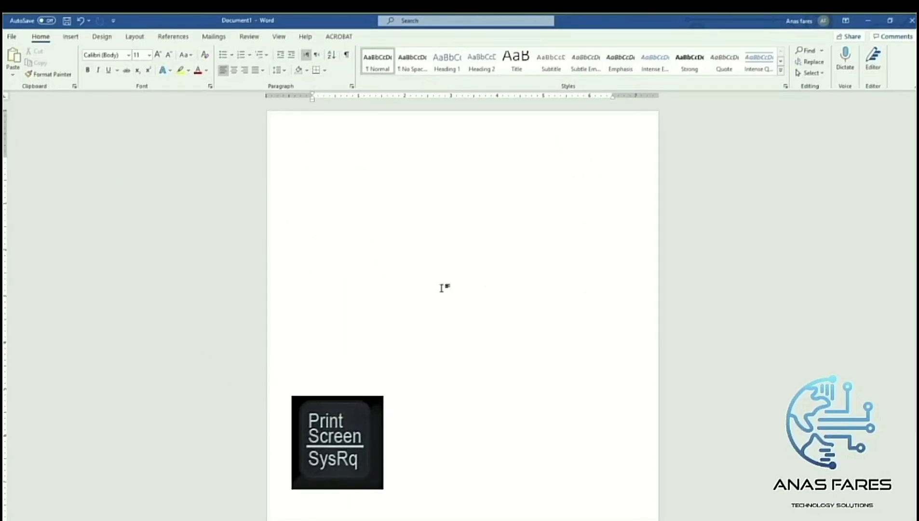
# Capture a rectangular snip of the Word window covering the Styles gallery and the page's upper right area, and open it in Snip & Sketch
pyautogui.press('Print')
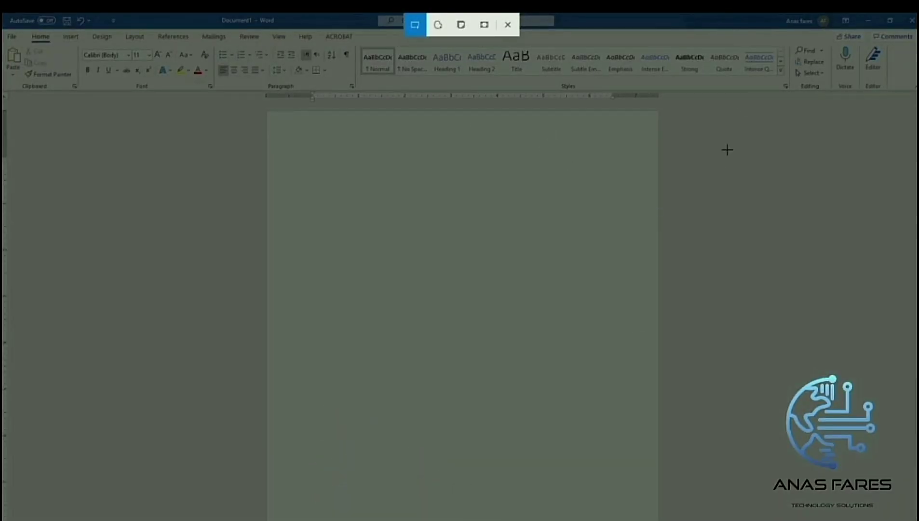
pyautogui.moveTo(787, 33); pyautogui.dragTo(457, 224)
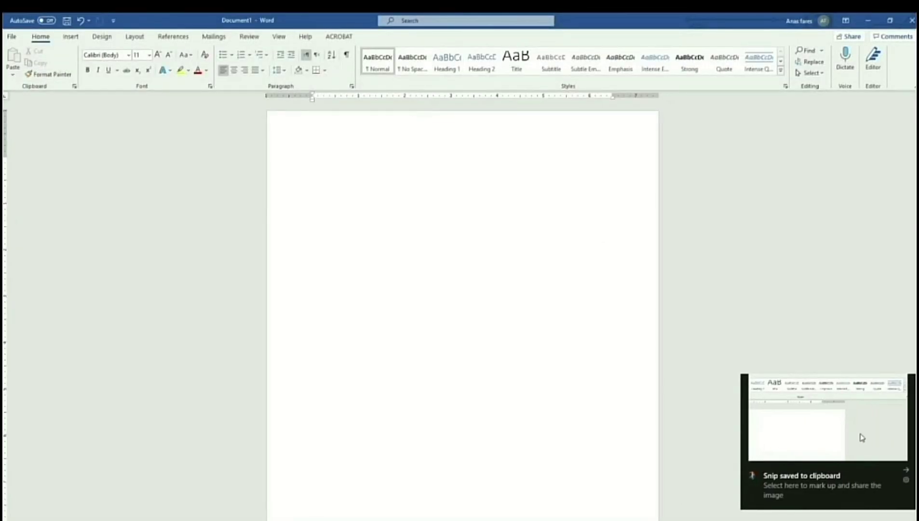
pyautogui.click(863, 437)
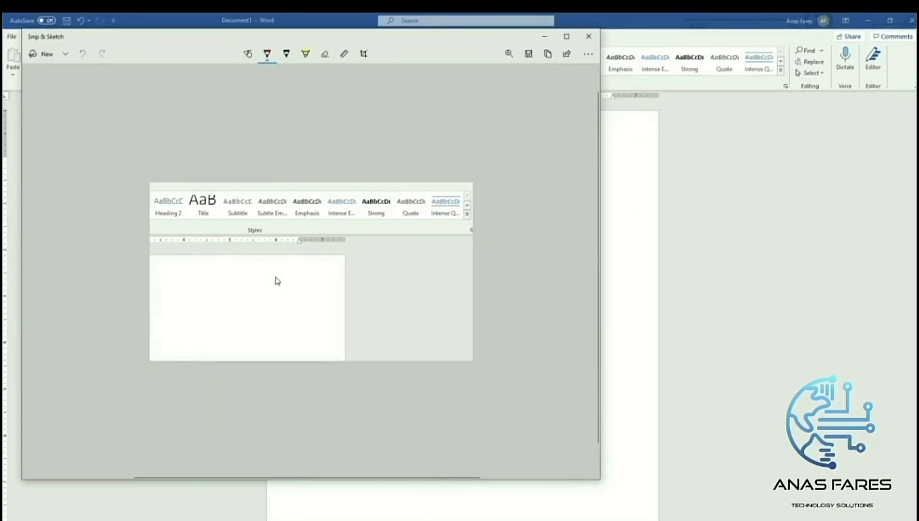
# Draw a red loop with the ballpoint pen below the Styles label on the snip, and erase that stroke
pyautogui.moveTo(282, 263); pyautogui.dragTo(276, 277)
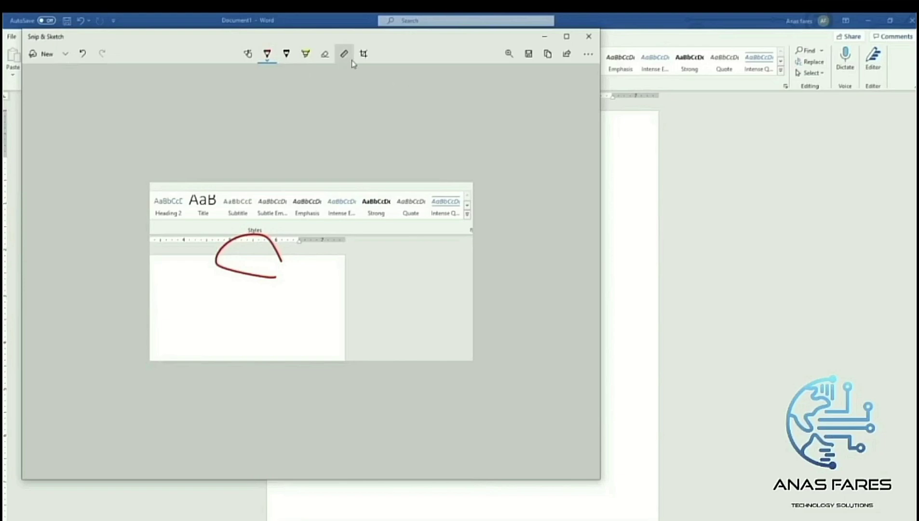
pyautogui.click(325, 54)
pyautogui.click(273, 241)
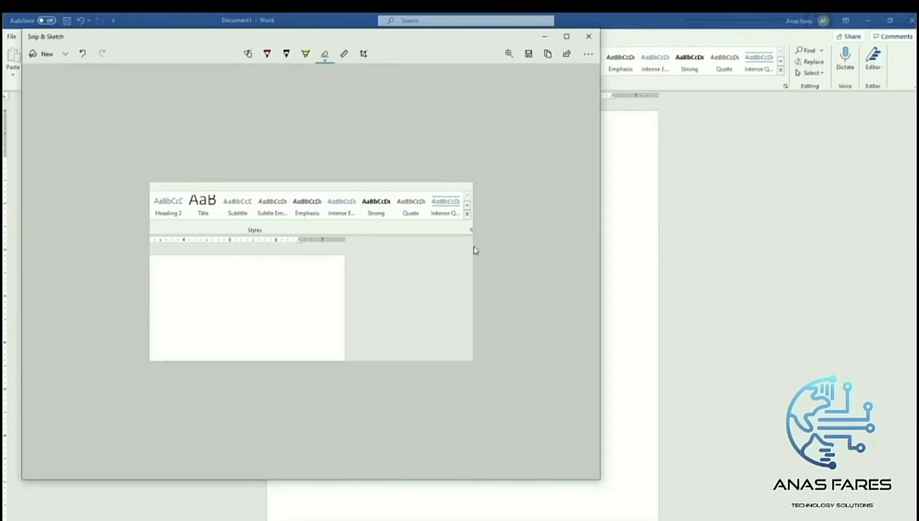
# Save the snip to the Desktop as a PNG under the suggested file name, and close Snip & Sketch
pyautogui.hotkey('ctrl', 's')
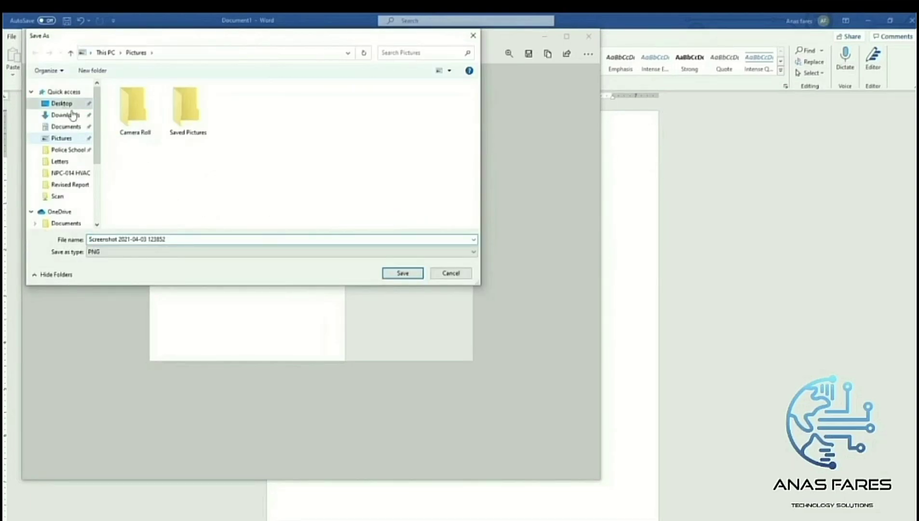
pyautogui.click(62, 103)
pyautogui.click(403, 272)
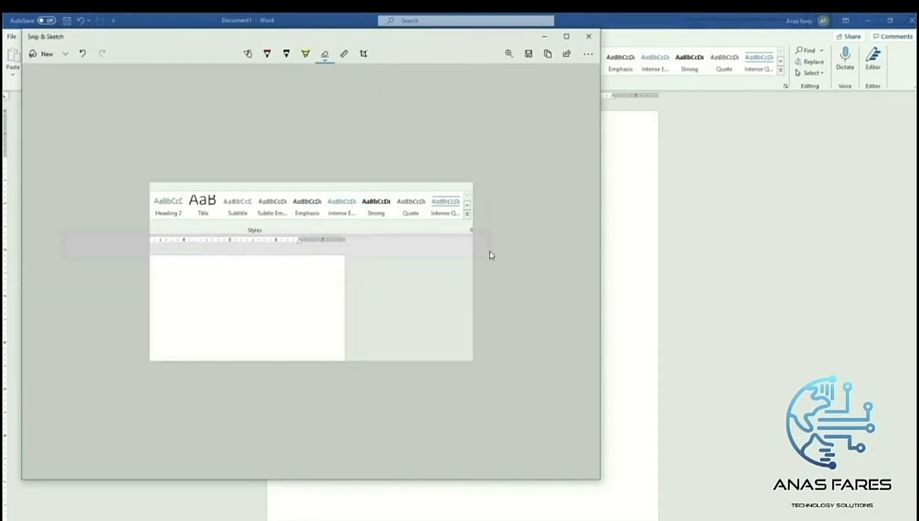
pyautogui.click(589, 36)
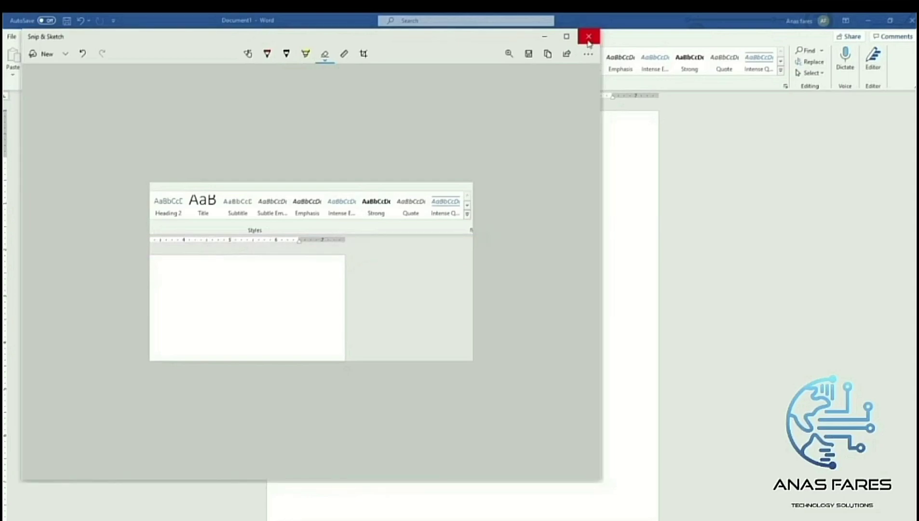